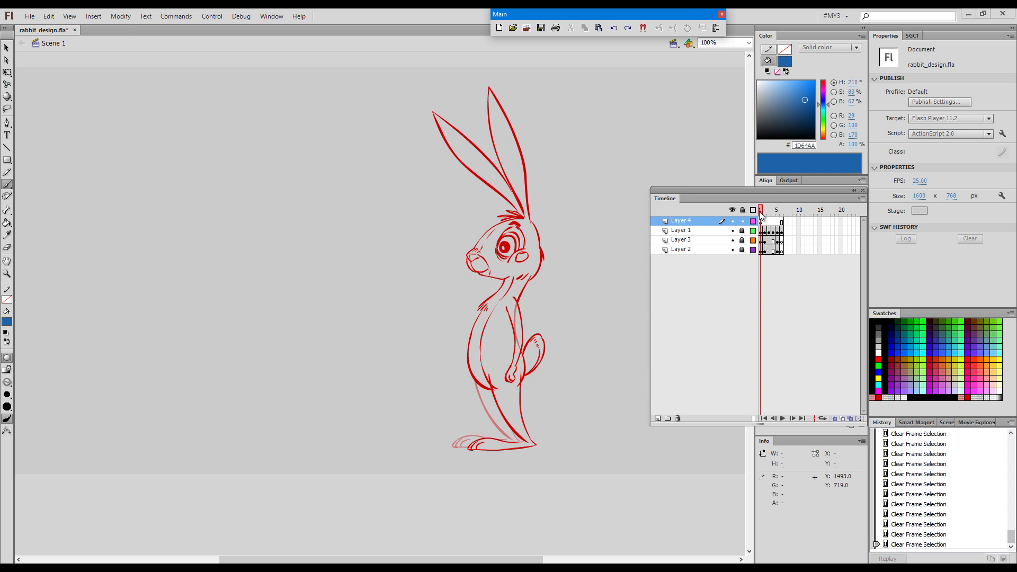
Review the rabbit drawings across frames 1 to 6 and view the frame 5 figure up close
{"action": "left_click_drag", "start_coordinate": [761, 210], "coordinate": [782, 211]}
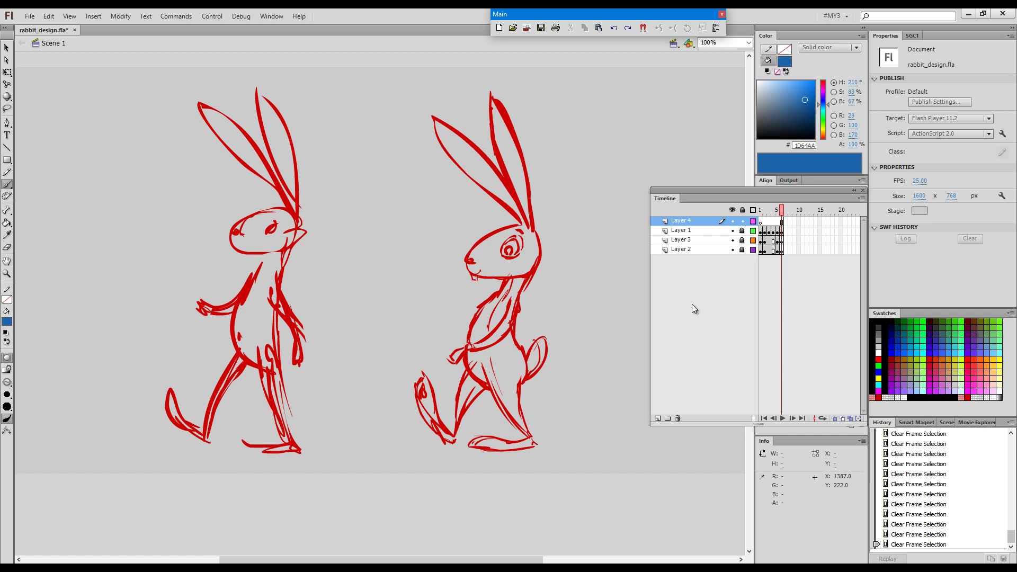
{"action": "left_click", "coordinate": [777, 211]}
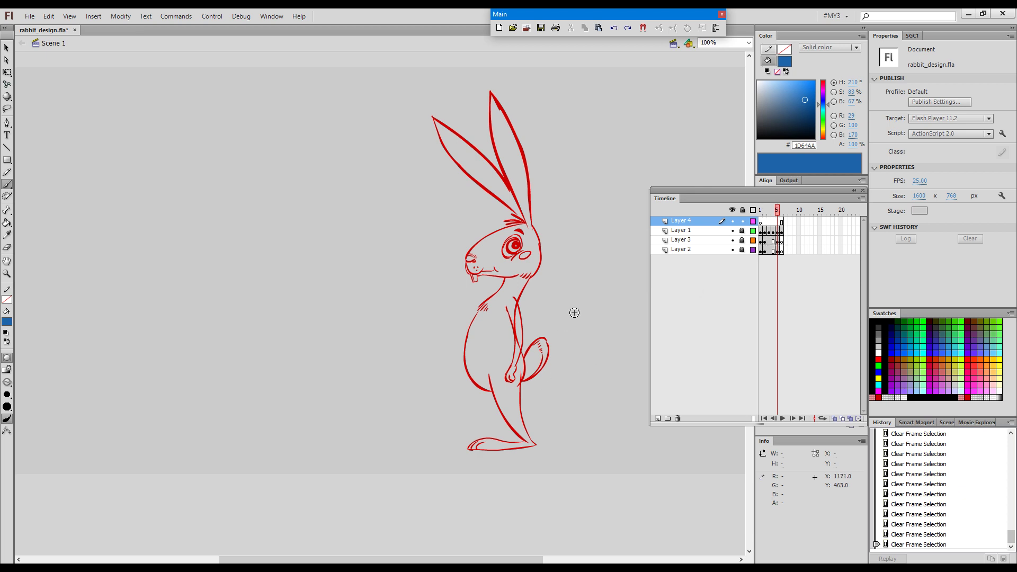
{"action": "key", "text": "ctrl+space"}
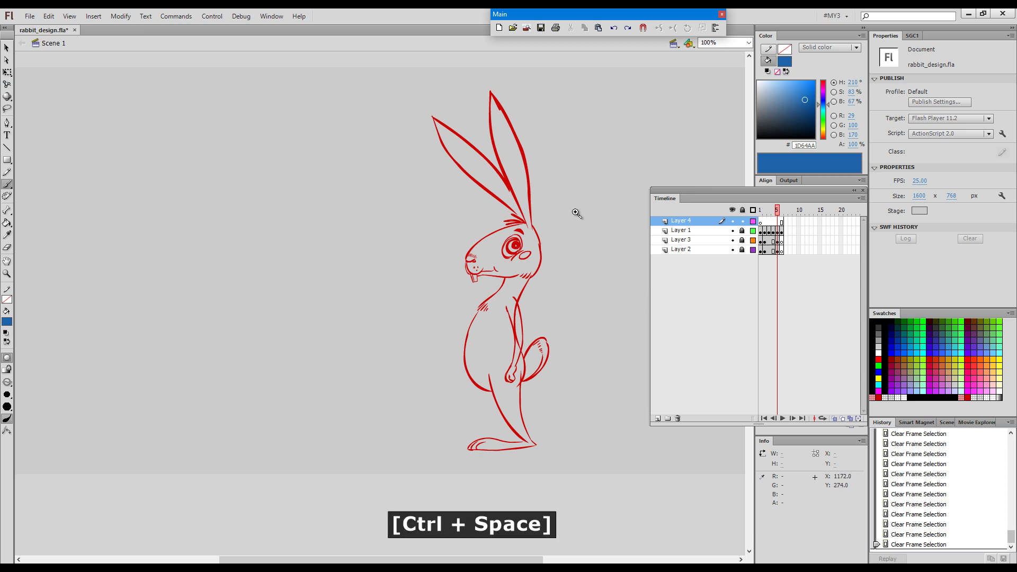
{"action": "left_click_drag", "start_coordinate": [385, 477], "coordinate": [396, 476]}
{"action": "key", "text": "space"}
{"action": "left_click_drag", "start_coordinate": [573, 286], "coordinate": [611, 281]}
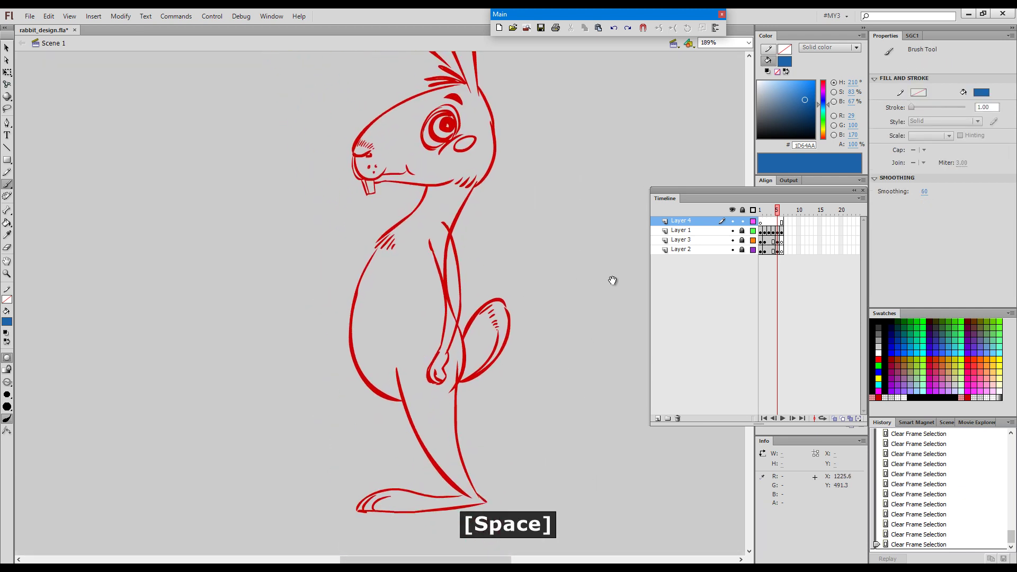
Compare the clean rabbit on frame 5 with the rough sketch on frame 6, using onion skinning with Layers 1, 3 and 2 temporarily unlocked
{"action": "left_click", "coordinate": [835, 418]}
{"action": "left_click_drag", "start_coordinate": [742, 230], "coordinate": [735, 286]}
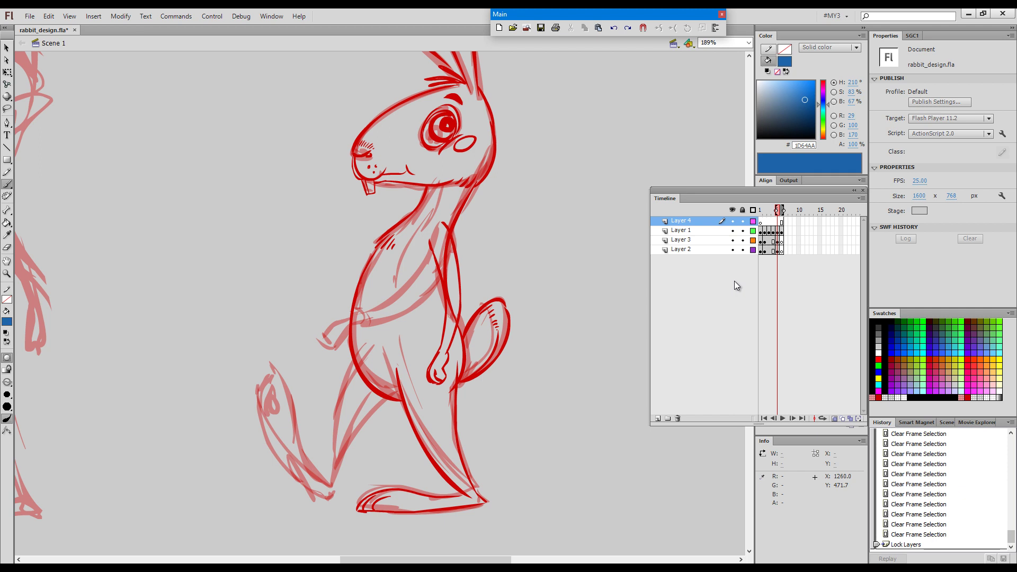
{"action": "left_click_drag", "start_coordinate": [743, 250], "coordinate": [743, 230]}
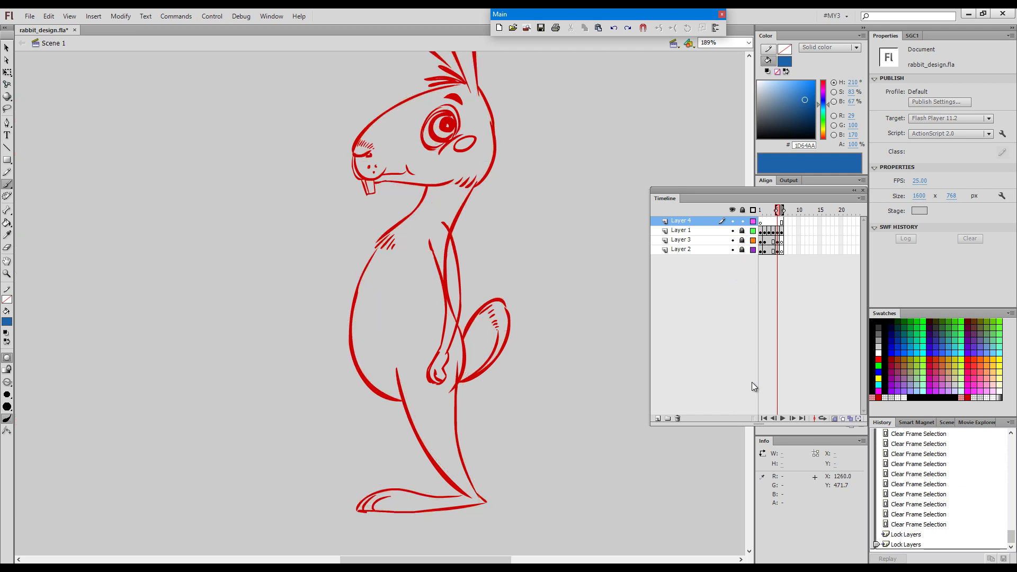
{"action": "key", "text": "space"}
{"action": "left_click_drag", "start_coordinate": [631, 362], "coordinate": [626, 377]}
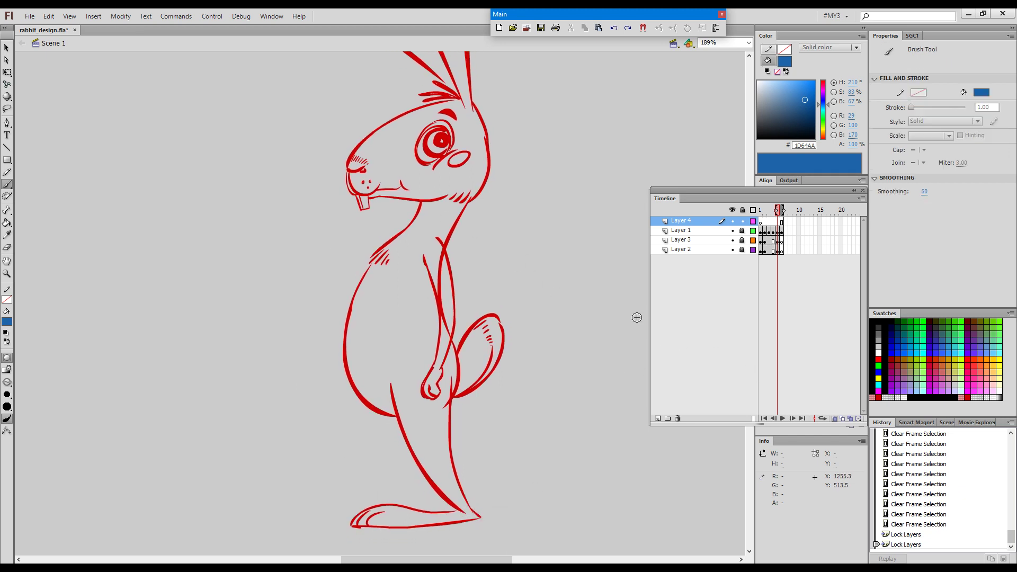
{"action": "key", "text": "space"}
{"action": "mouse_move", "coordinate": [611, 231]}
{"action": "left_mouse_down"}
{"action": "mouse_move", "coordinate": [609, 504]}
{"action": "mouse_move", "coordinate": [603, 253]}
{"action": "mouse_move", "coordinate": [613, 234]}
{"action": "mouse_move", "coordinate": [617, 246]}
{"action": "left_mouse_up"}
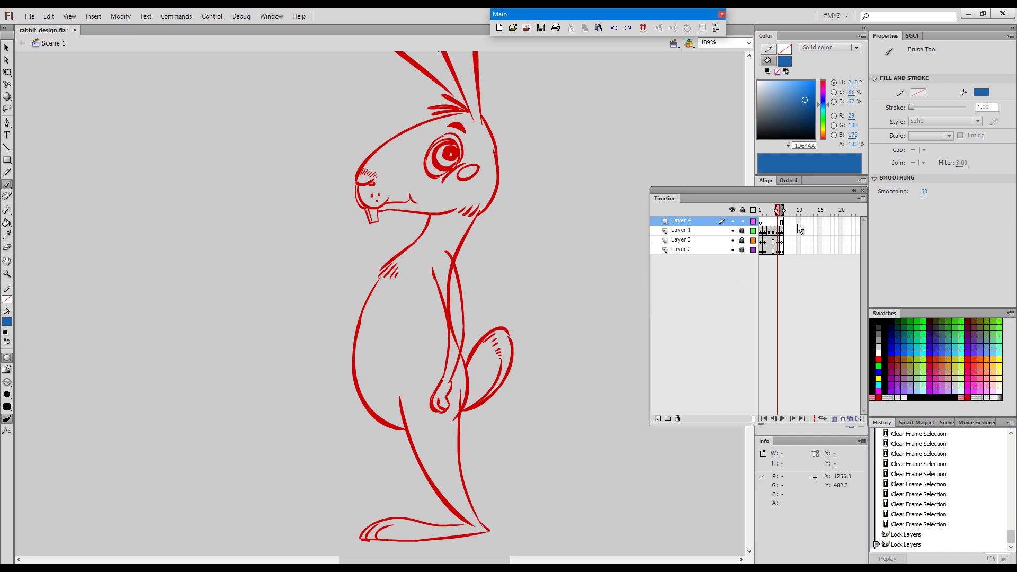
{"action": "left_click", "coordinate": [783, 209]}
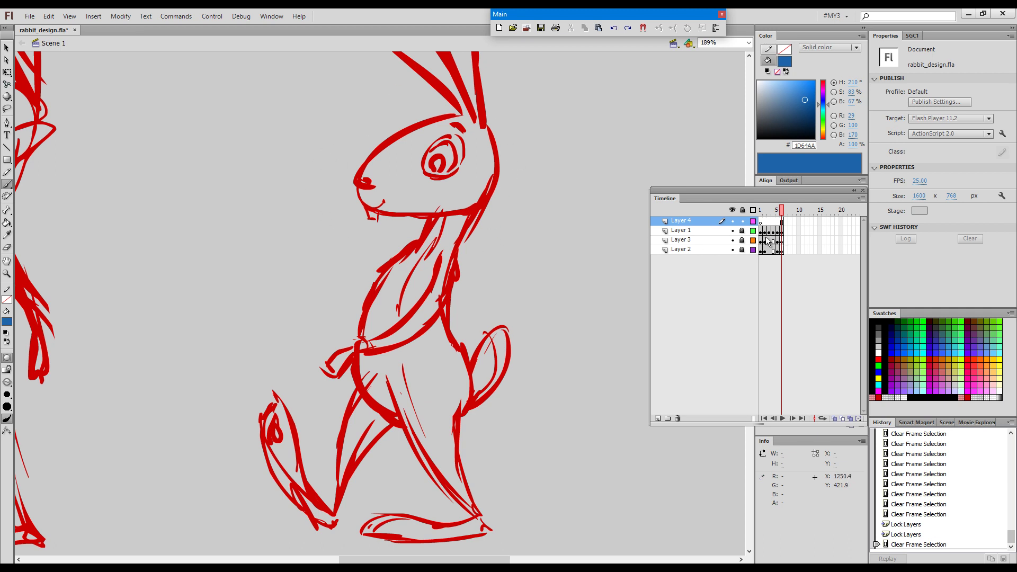
{"action": "left_click", "coordinate": [778, 211]}
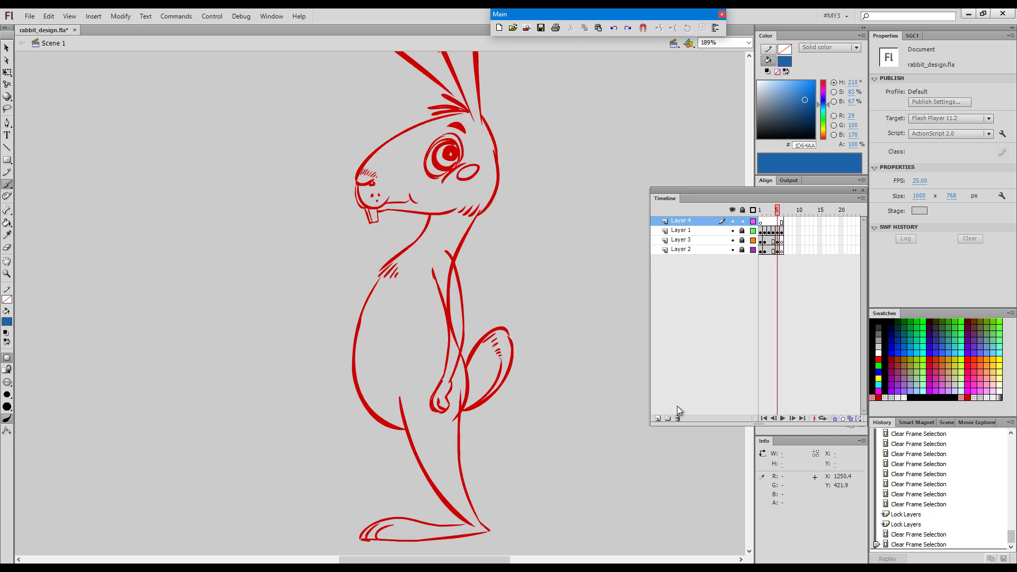
Give Layer 4 blank keyframes on every frame and brush a blue diagonal stroke, about 76 by 79 px, beside the rabbit's muzzle on frame 4
{"action": "key", "text": "space"}
{"action": "left_click_drag", "start_coordinate": [557, 176], "coordinate": [559, 288]}
{"action": "key", "text": "ctrl+space"}
{"action": "left_click_drag", "start_coordinate": [289, 140], "coordinate": [596, 460]}
{"action": "left_click_drag", "start_coordinate": [572, 402], "coordinate": [667, 400]}
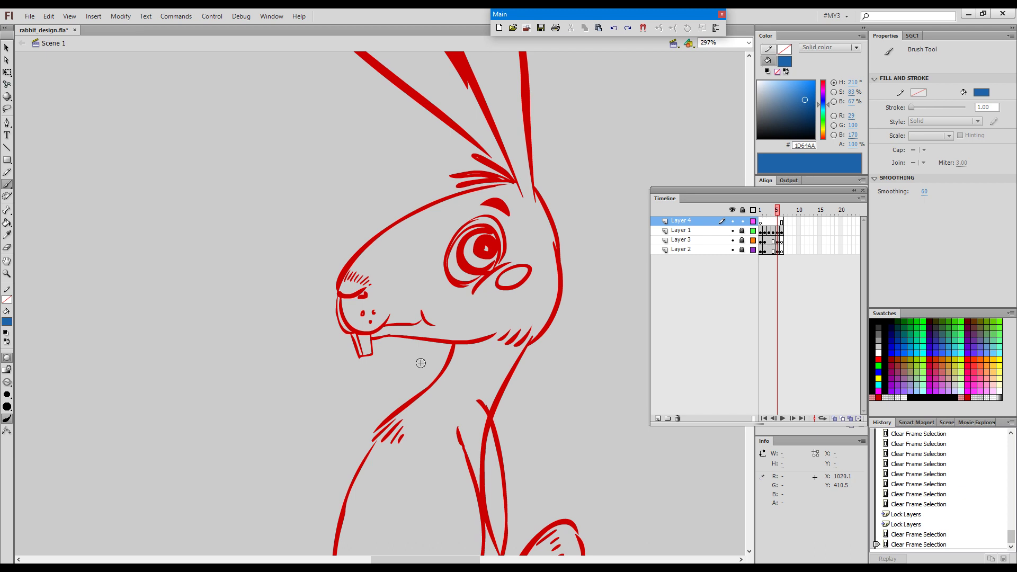
{"action": "left_click", "coordinate": [778, 210]}
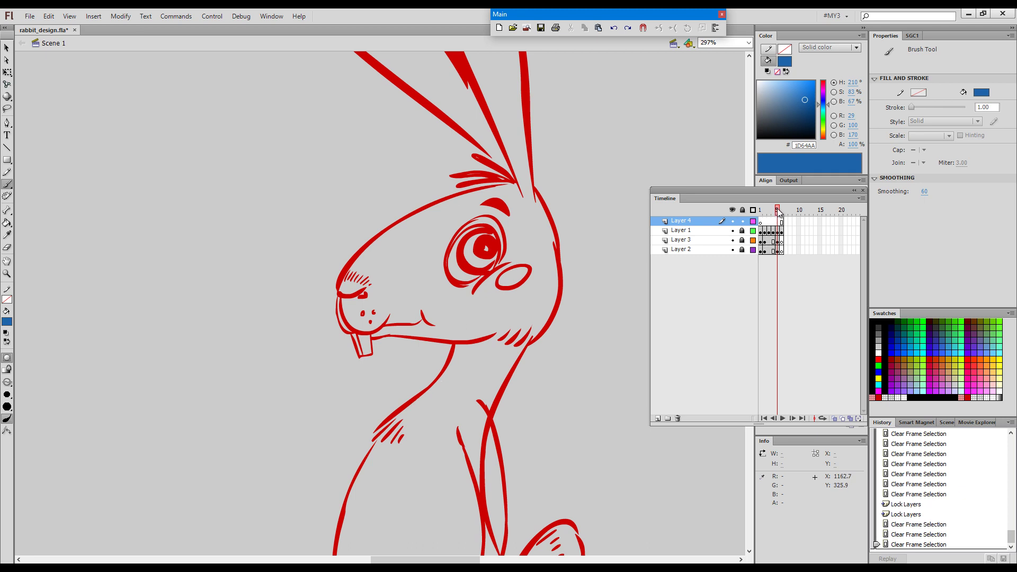
{"action": "left_click_drag", "start_coordinate": [778, 210], "coordinate": [777, 212]}
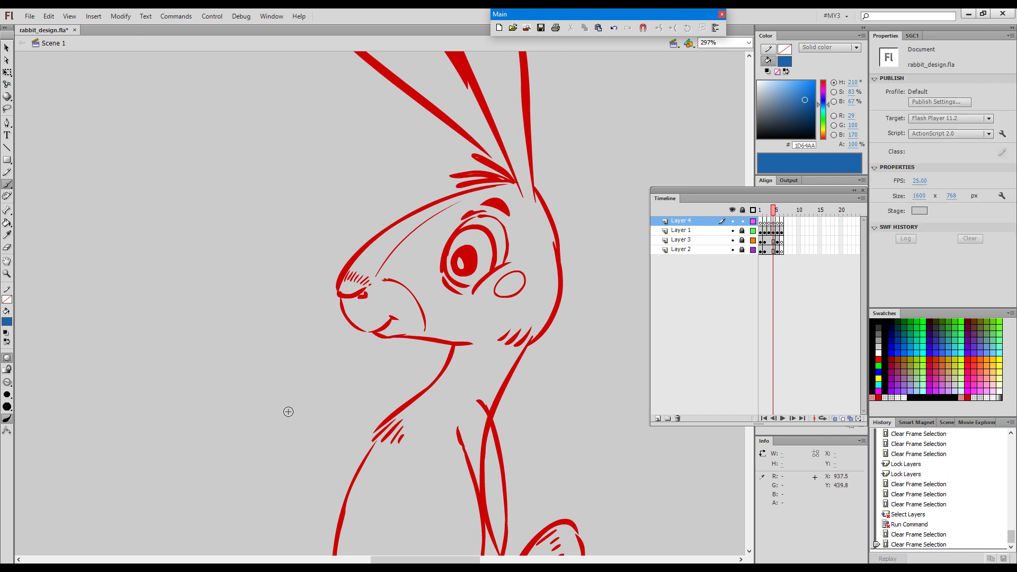
{"action": "left_click_drag", "start_coordinate": [229, 259], "coordinate": [347, 384]}
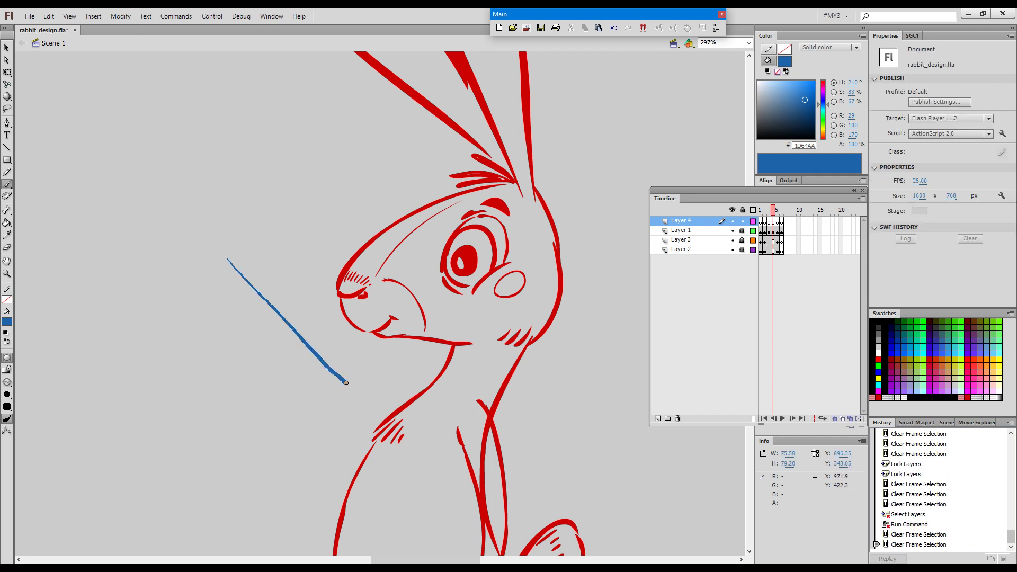
Replace a vertical test stroke on frame 5 of Layer 4 with a blue diagonal brush stroke, about 56 by 113 px, beside the muzzle
{"action": "left_click", "coordinate": [775, 210]}
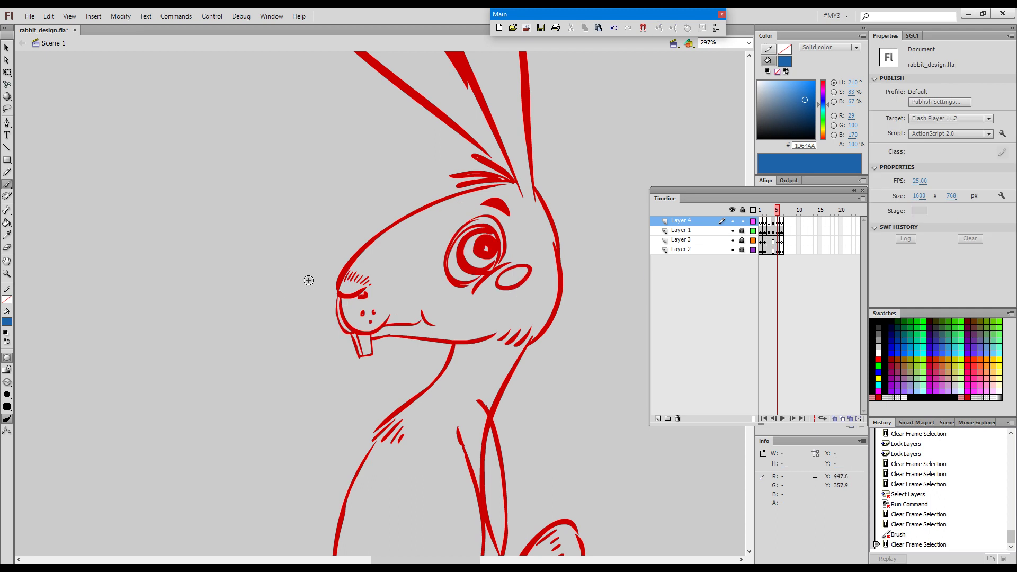
{"action": "mouse_move", "coordinate": [290, 218]}
{"action": "left_mouse_down"}
{"action": "mouse_move", "coordinate": [303, 260]}
{"action": "mouse_move", "coordinate": [296, 427]}
{"action": "left_mouse_up"}
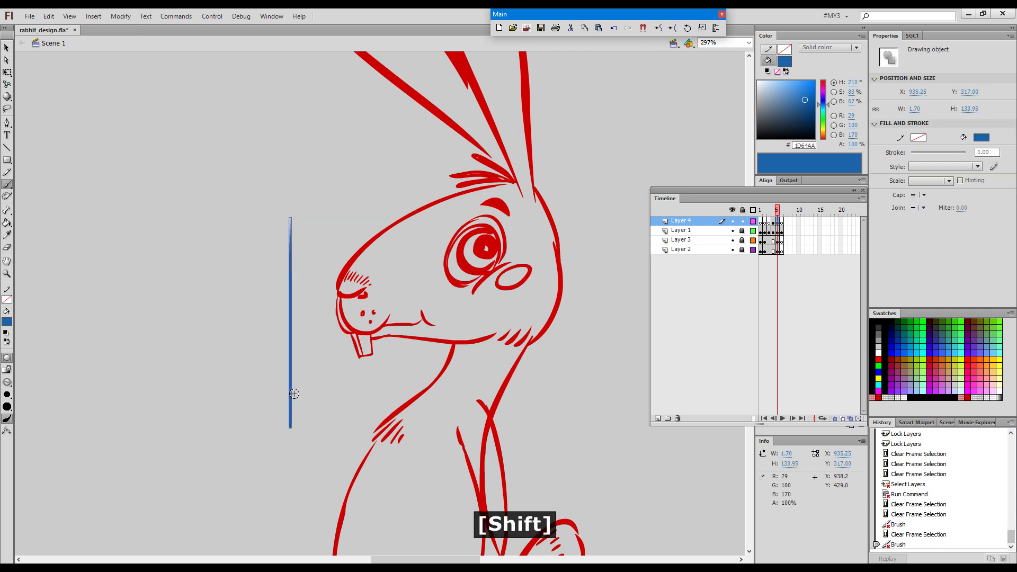
{"action": "key", "text": "BackSpace"}
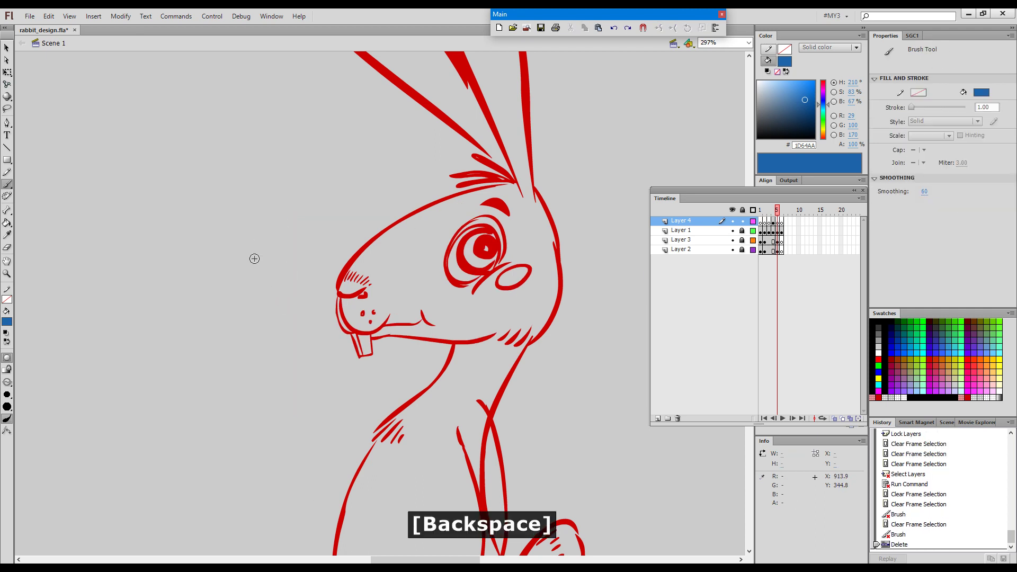
{"action": "left_click_drag", "start_coordinate": [245, 231], "coordinate": [332, 406]}
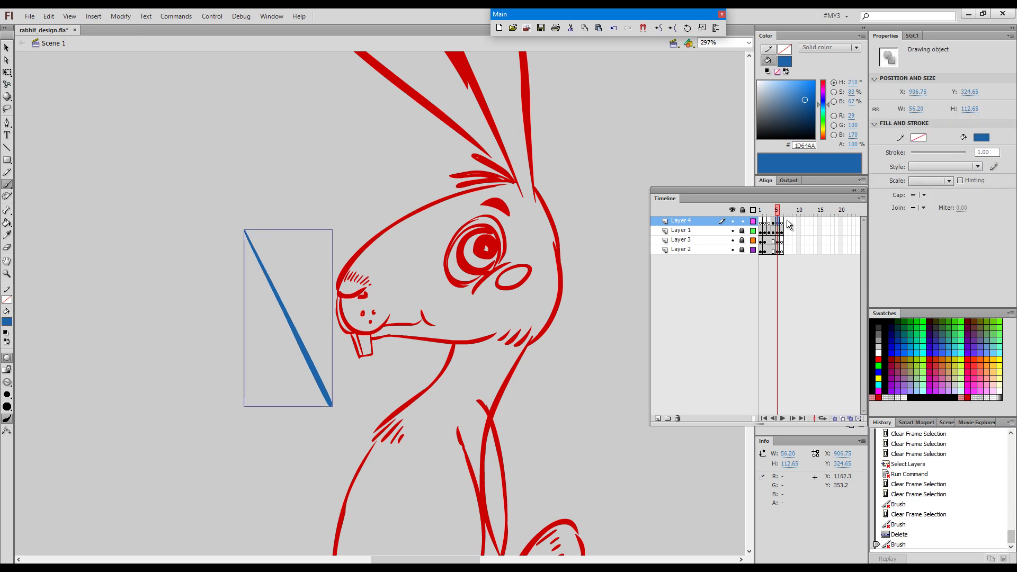
Delete the blue diagonal stroke from frame 4 of Layer 4
{"action": "left_click", "coordinate": [773, 210]}
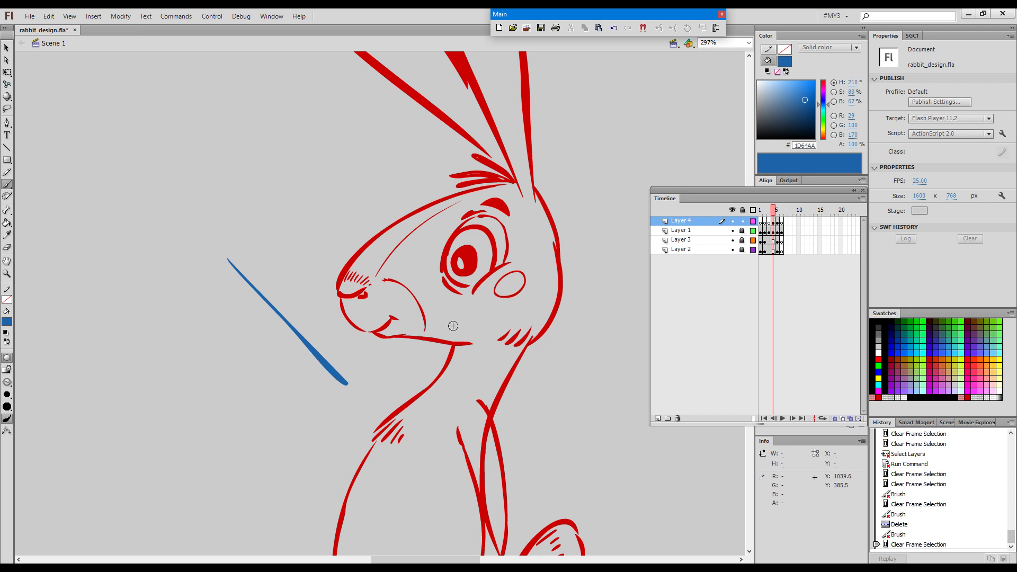
{"action": "left_click", "coordinate": [341, 381], "text": "ctrl"}
{"action": "key", "text": "Delete"}
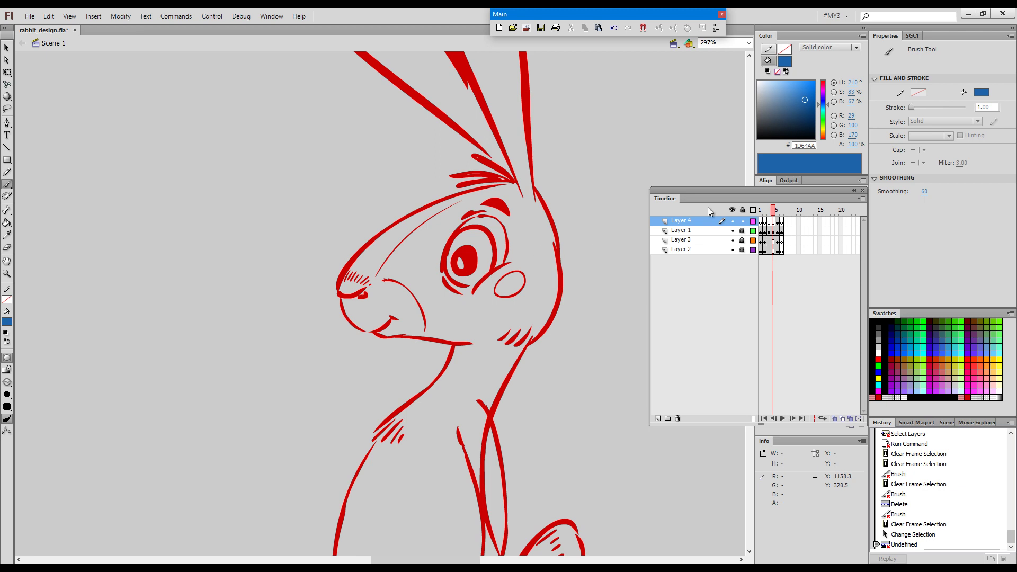
Try brushing blue strokes above the rabbit's forehead on frame 4 of Layer 4, including a curve about 75 by 86 px, and delete them
{"action": "left_click_drag", "start_coordinate": [775, 211], "coordinate": [775, 214]}
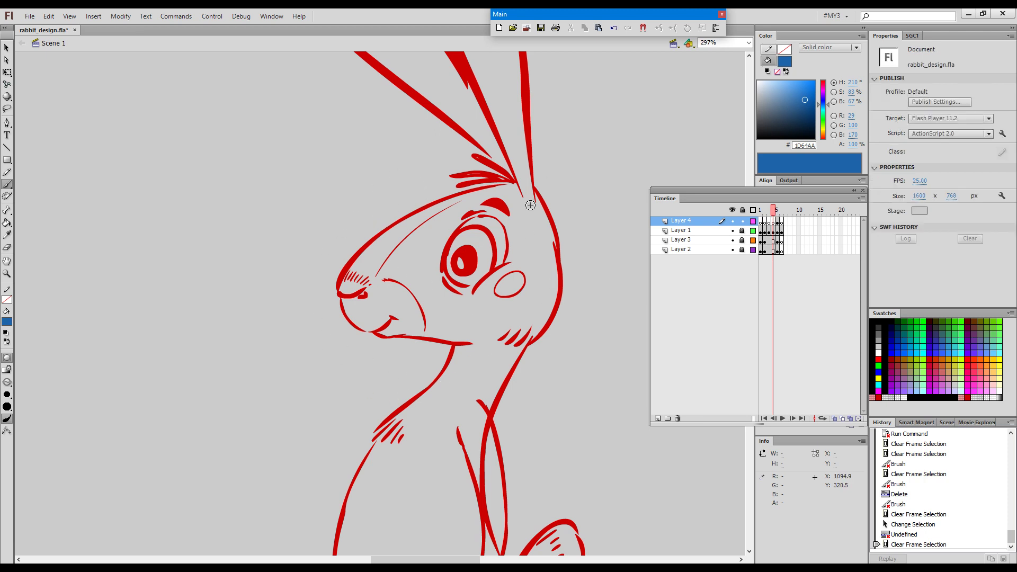
{"action": "key", "text": "space"}
{"action": "left_click_drag", "start_coordinate": [599, 166], "coordinate": [534, 291]}
{"action": "mouse_move", "coordinate": [571, 187]}
{"action": "left_mouse_down"}
{"action": "mouse_move", "coordinate": [597, 170]}
{"action": "mouse_move", "coordinate": [586, 181]}
{"action": "mouse_move", "coordinate": [586, 173]}
{"action": "left_mouse_up"}
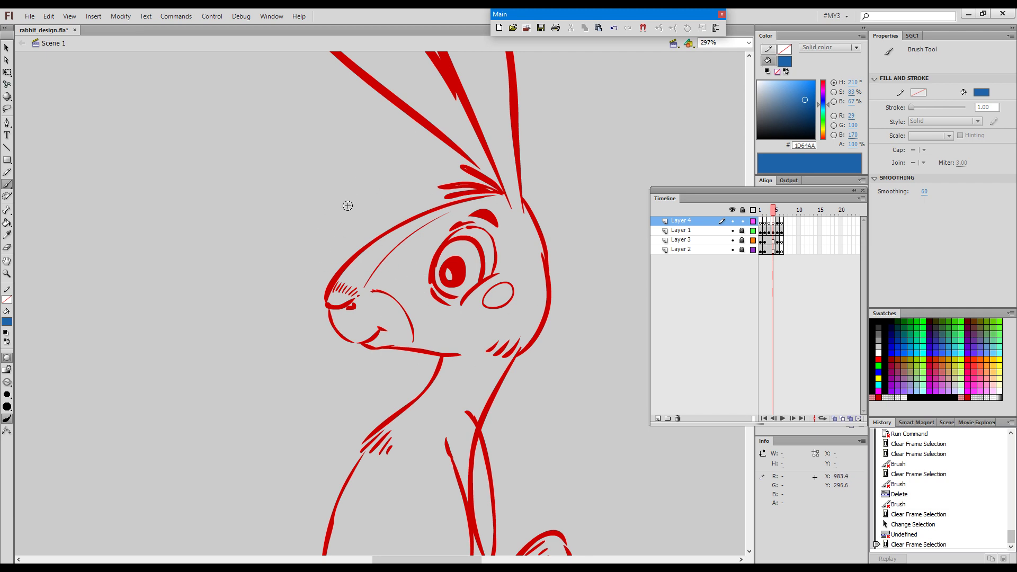
{"action": "mouse_move", "coordinate": [358, 160]}
{"action": "left_mouse_down"}
{"action": "mouse_move", "coordinate": [333, 262]}
{"action": "mouse_move", "coordinate": [307, 292]}
{"action": "mouse_move", "coordinate": [356, 208]}
{"action": "mouse_move", "coordinate": [421, 160]}
{"action": "left_mouse_up"}
{"action": "key", "text": "BackSpace"}
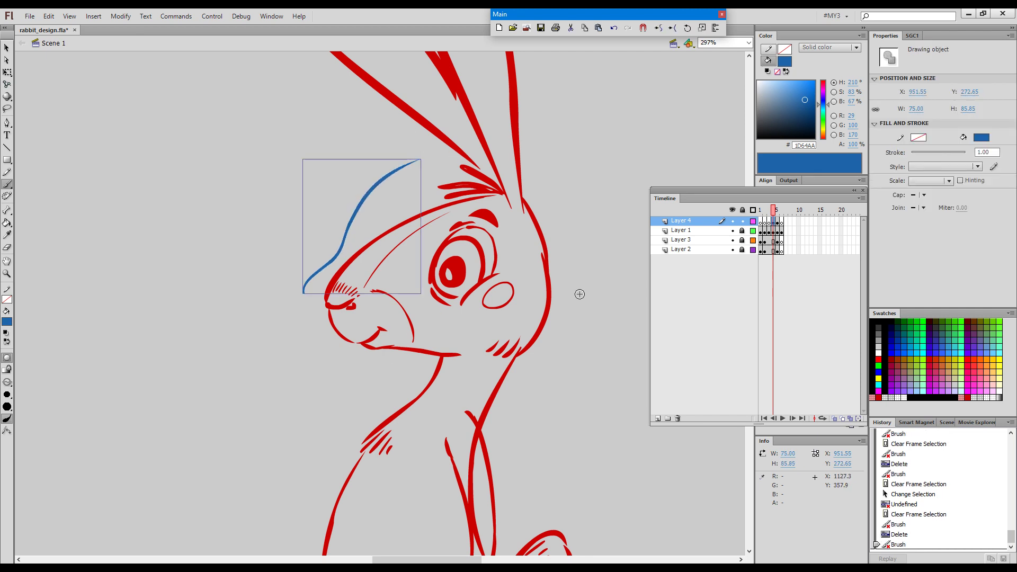
{"action": "key", "text": "BackSpace"}
Unlock Layers 1, 3 and 2 and compare the muzzle on frame 3 with the neighbouring frame through temporary onion skinning
{"action": "left_click", "coordinate": [771, 210]}
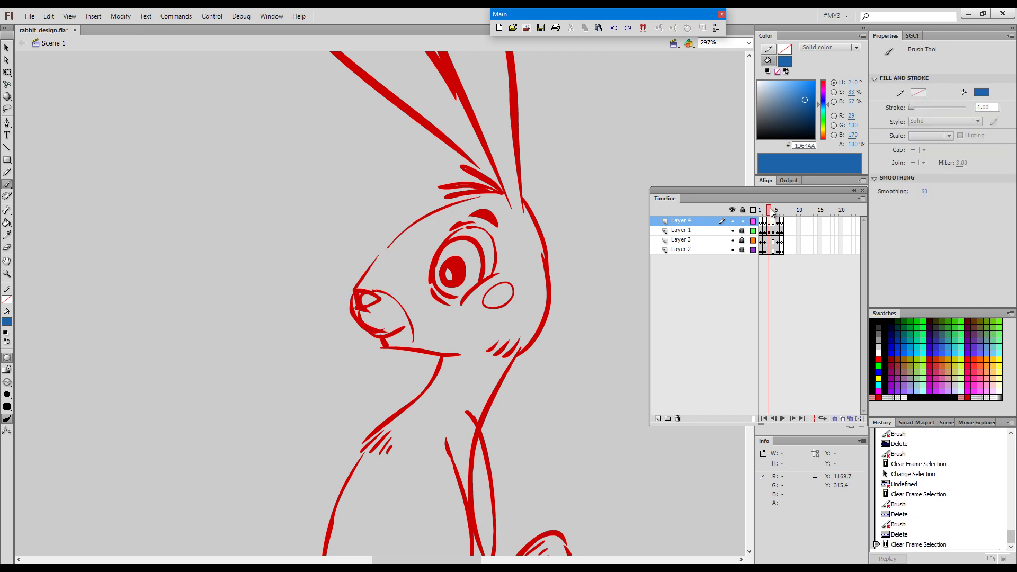
{"action": "left_click_drag", "start_coordinate": [771, 212], "coordinate": [742, 250]}
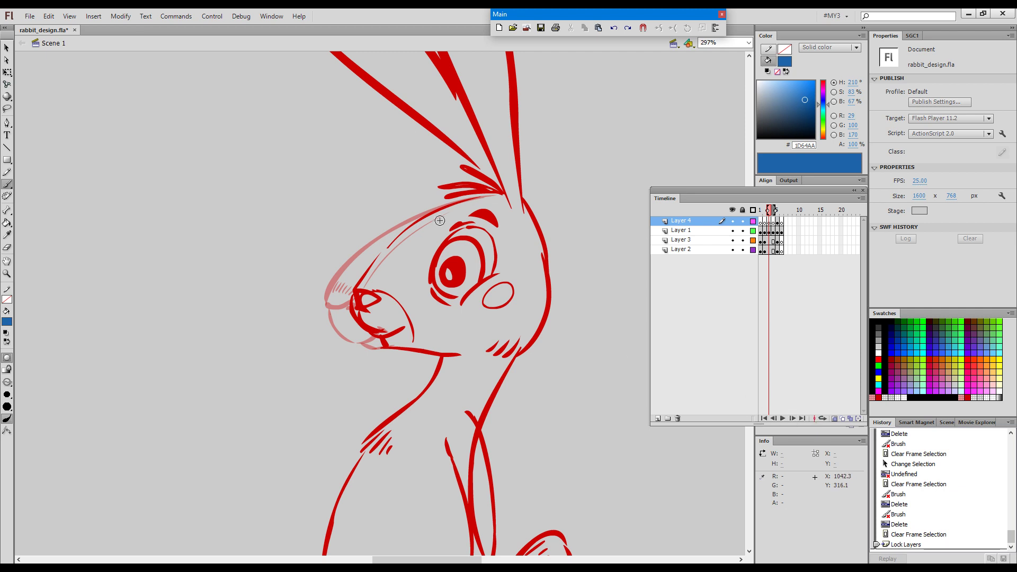
{"action": "left_click", "coordinate": [835, 418]}
{"action": "left_click", "coordinate": [772, 211]}
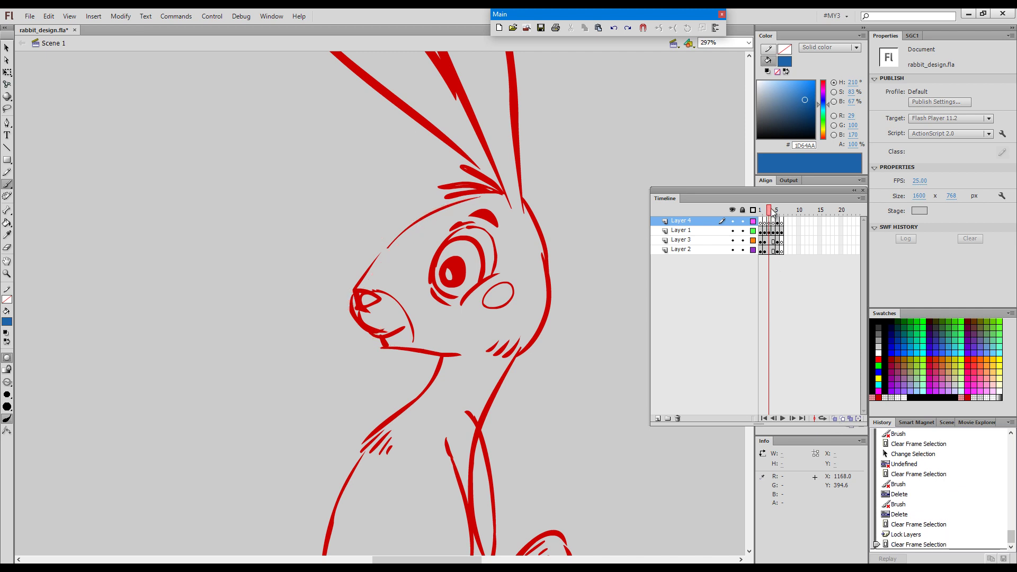
Compare the rabbit's head designs on frames 2 and 3, and view the whole figure on frame 2
{"action": "left_click_drag", "start_coordinate": [770, 213], "coordinate": [766, 210]}
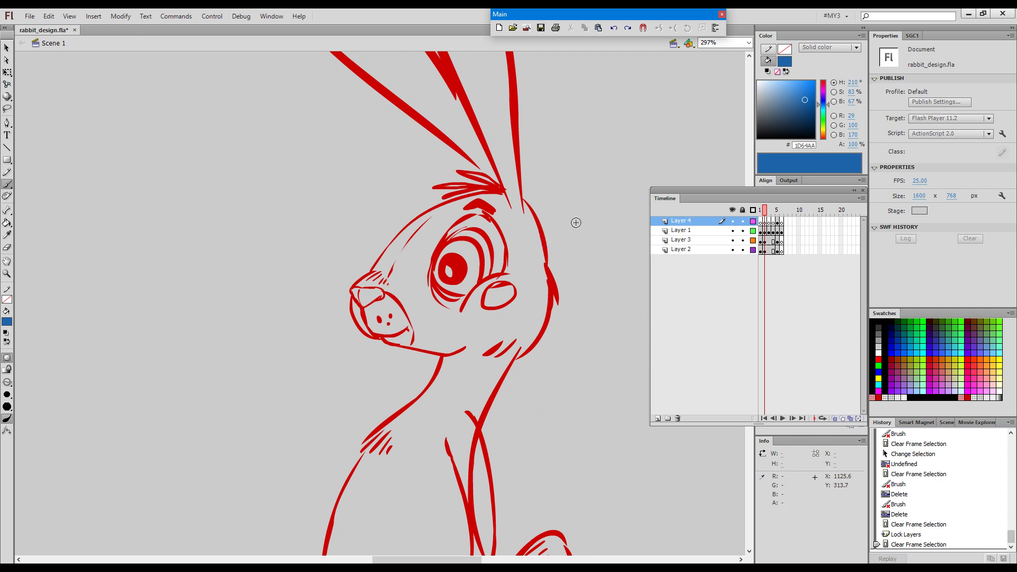
{"action": "left_click", "coordinate": [769, 212]}
{"action": "left_click_drag", "start_coordinate": [769, 212], "coordinate": [765, 215]}
{"action": "key", "text": "ctrl+a"}
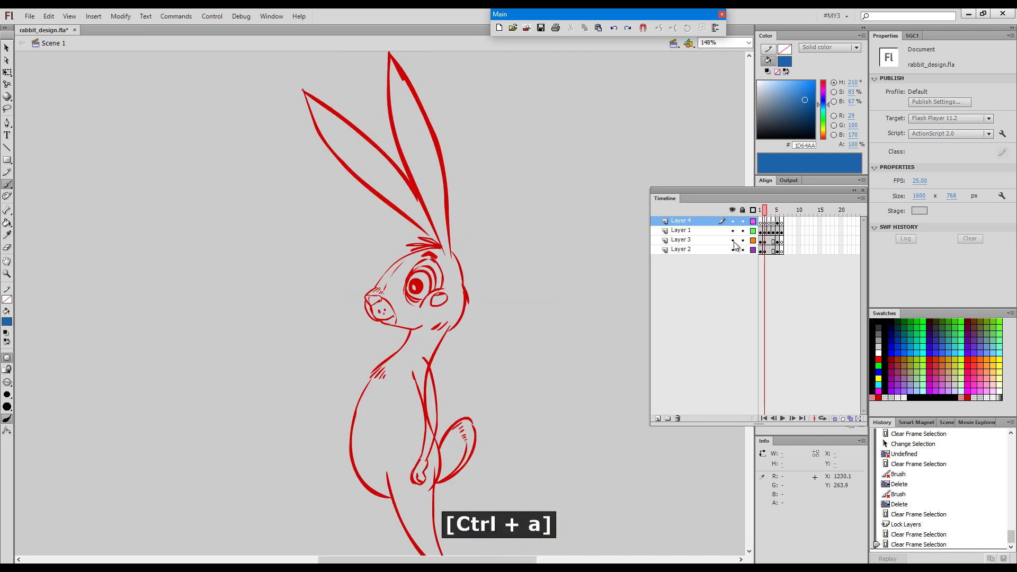
{"action": "key", "text": "space"}
{"action": "left_click_drag", "start_coordinate": [566, 387], "coordinate": [570, 339]}
{"action": "mouse_move", "coordinate": [767, 214]}
{"action": "left_mouse_down"}
{"action": "mouse_move", "coordinate": [784, 215]}
{"action": "mouse_move", "coordinate": [768, 217]}
{"action": "left_mouse_up"}
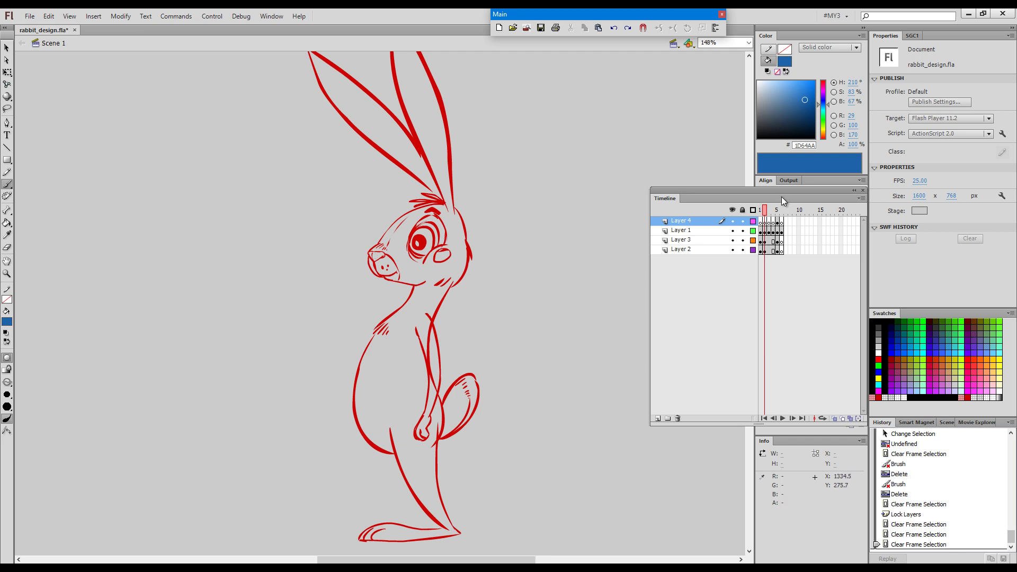
{"action": "left_click_drag", "start_coordinate": [767, 213], "coordinate": [766, 211]}
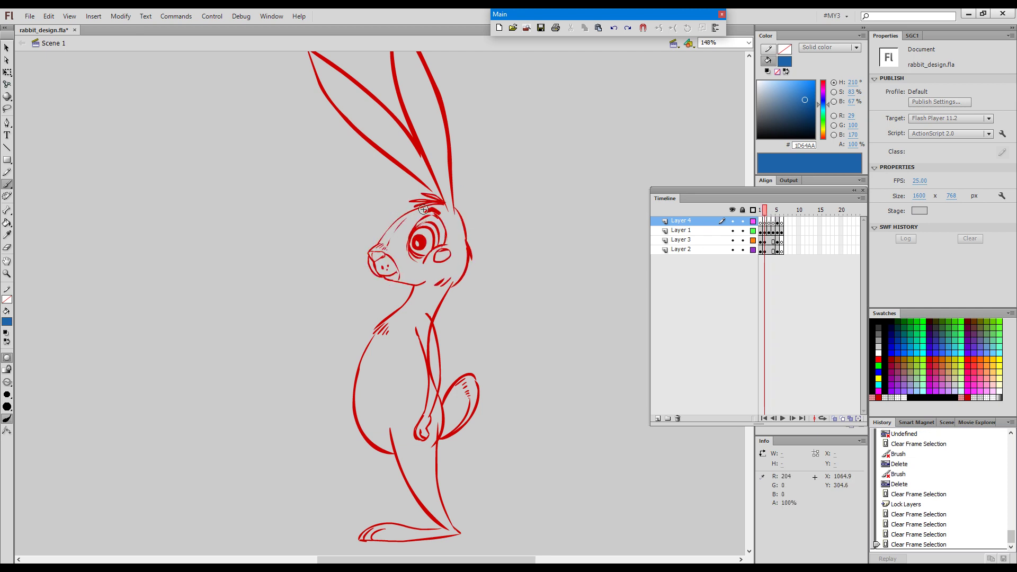
Compare the full-figure rabbit designs on frames 2, 1 and 4
{"action": "key", "text": "space"}
{"action": "left_click_drag", "start_coordinate": [605, 287], "coordinate": [609, 303]}
{"action": "key", "text": "ctrl+a"}
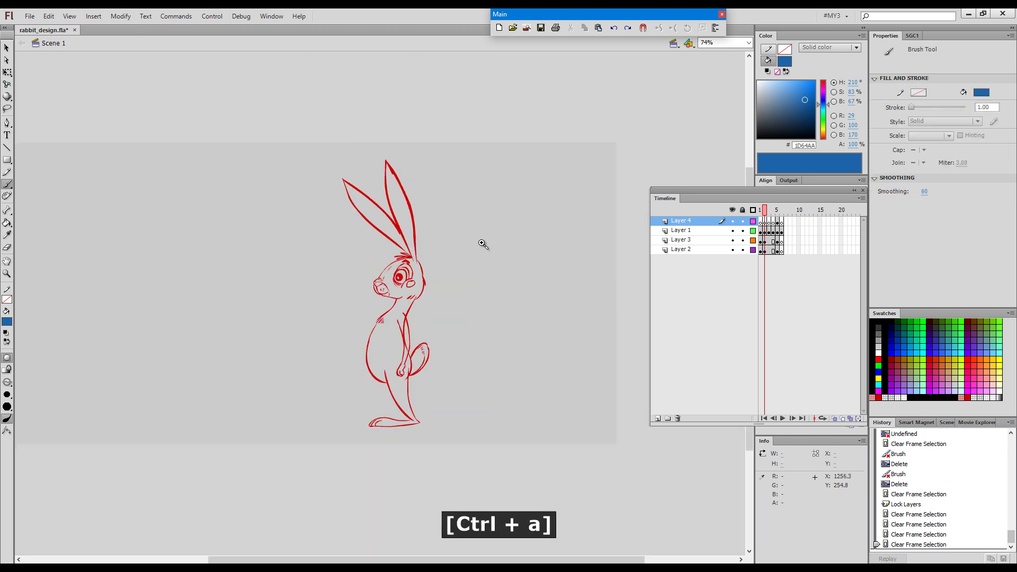
{"action": "key", "text": "ctrl+space"}
{"action": "left_click_drag", "start_coordinate": [300, 141], "coordinate": [520, 440]}
{"action": "mouse_move", "coordinate": [541, 400]}
{"action": "left_mouse_down"}
{"action": "mouse_move", "coordinate": [566, 366]}
{"action": "mouse_move", "coordinate": [564, 386]}
{"action": "left_mouse_up"}
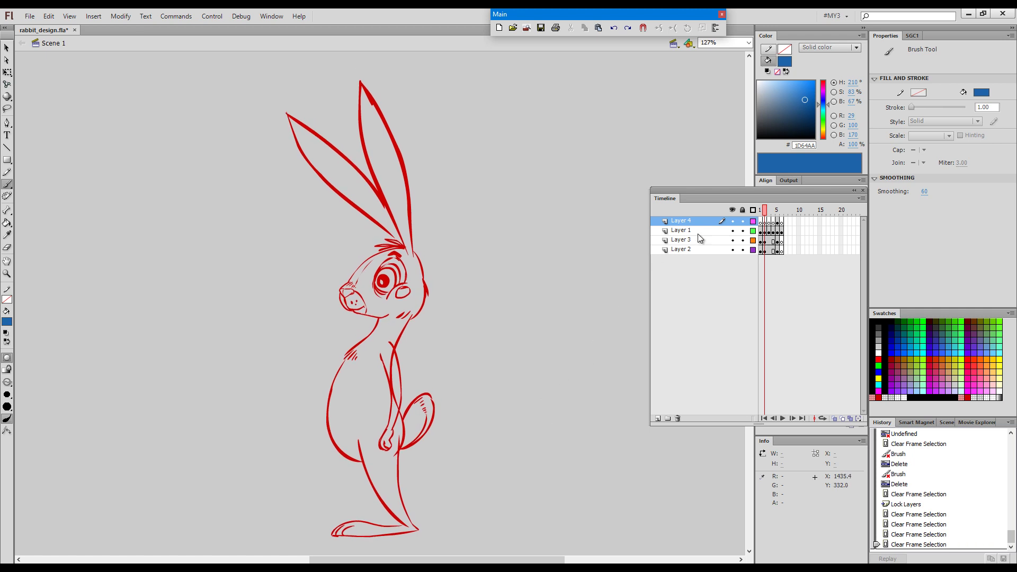
{"action": "left_click_drag", "start_coordinate": [769, 215], "coordinate": [762, 215]}
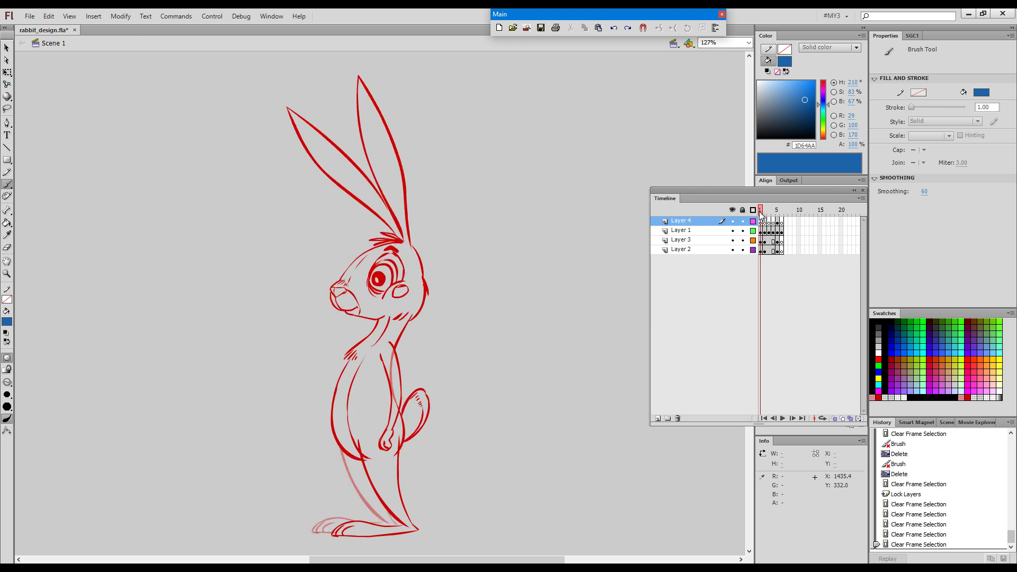
{"action": "left_click", "coordinate": [761, 213]}
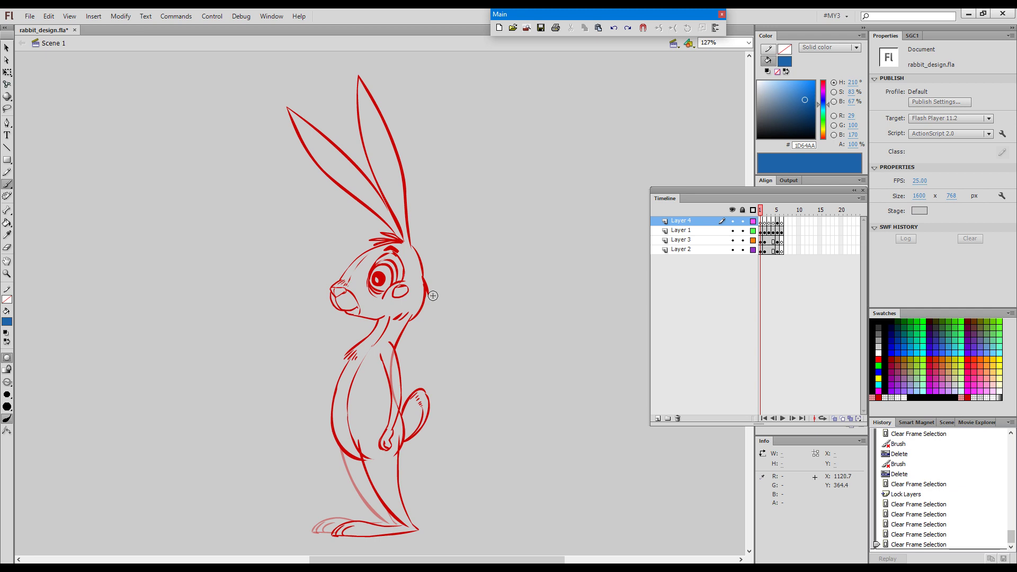
{"action": "left_click", "coordinate": [775, 212]}
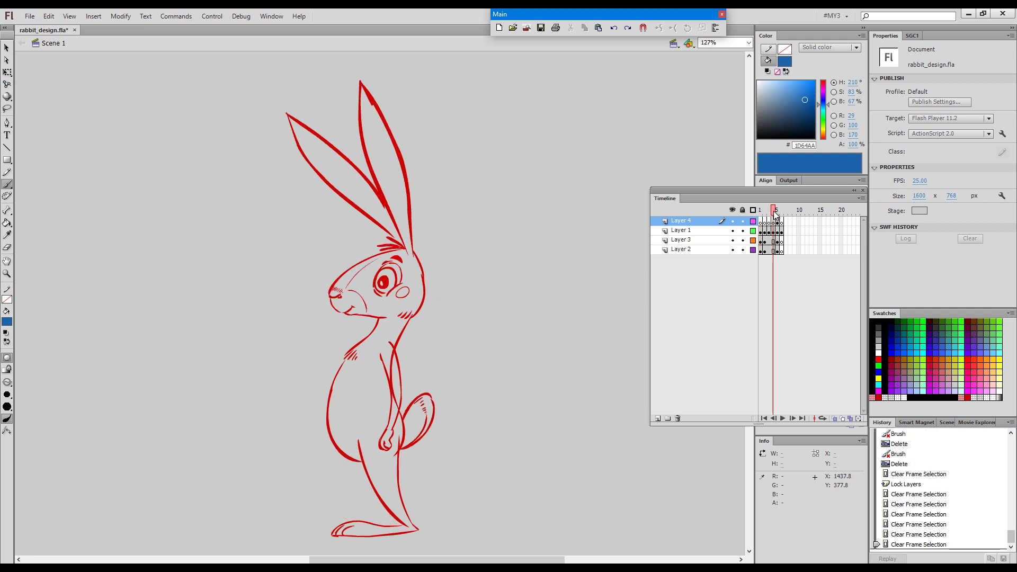
Compare the rabbit's muzzle and full figure on frame 5 with the first design on frame 1
{"action": "left_click", "coordinate": [778, 211]}
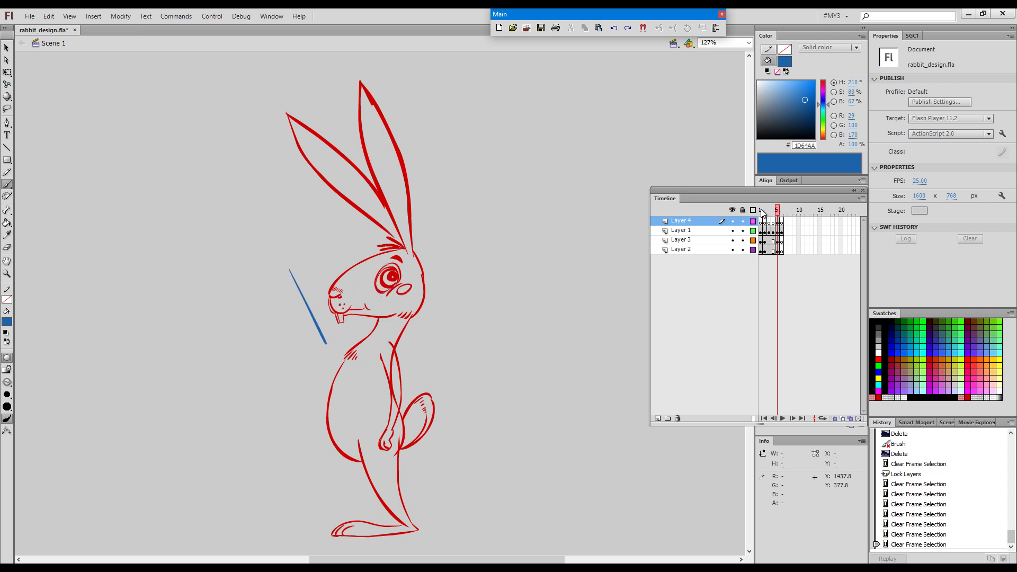
{"action": "left_click", "coordinate": [762, 211]}
{"action": "left_click", "coordinate": [777, 211]}
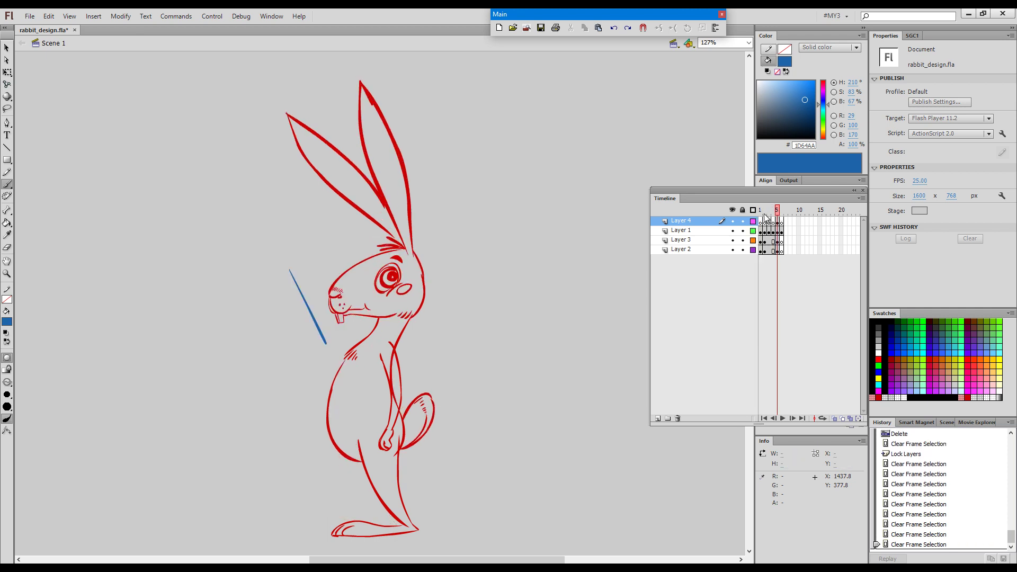
{"action": "left_click", "coordinate": [762, 211]}
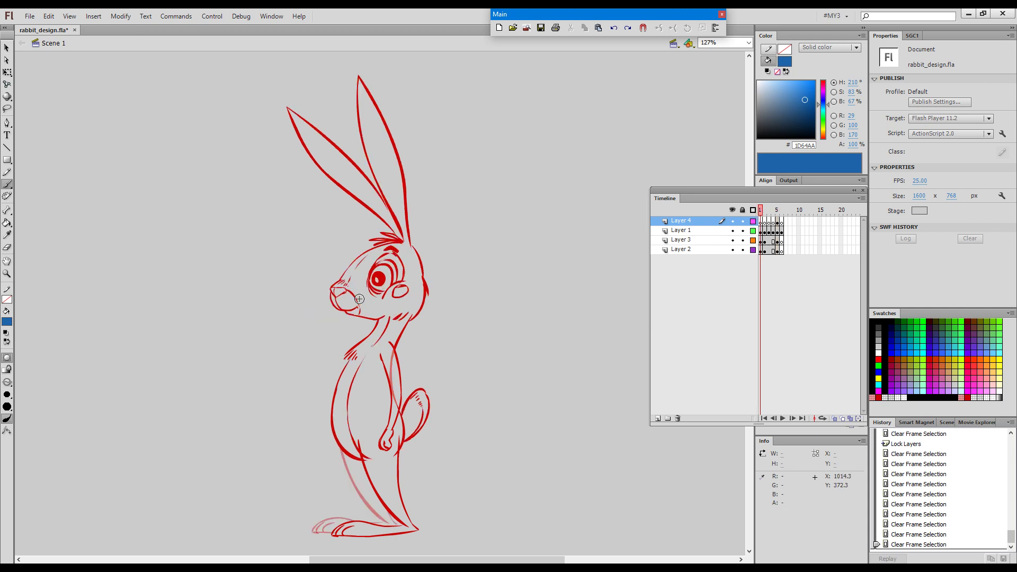
{"action": "left_click", "coordinate": [778, 211]}
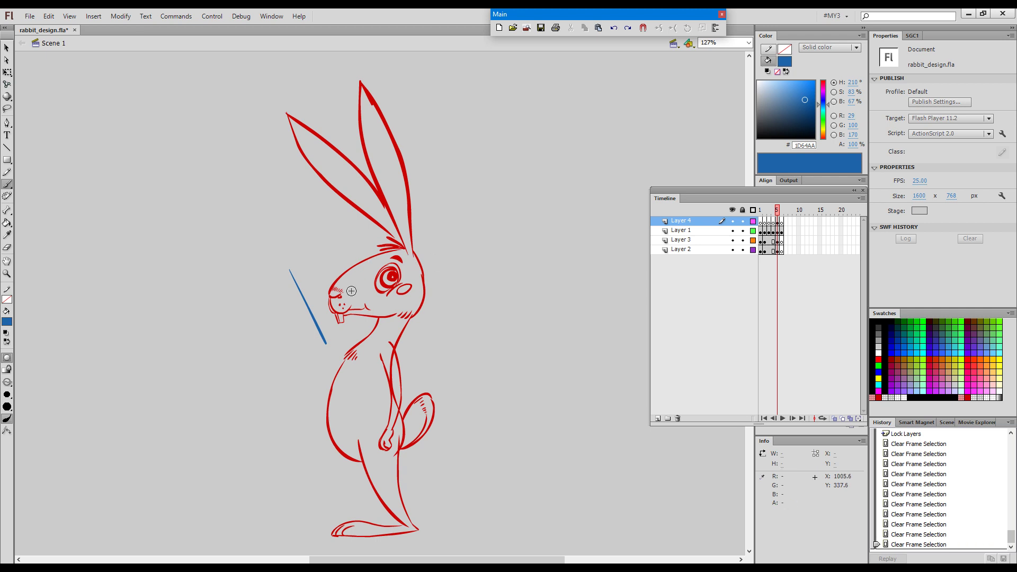
{"action": "left_click", "coordinate": [761, 210]}
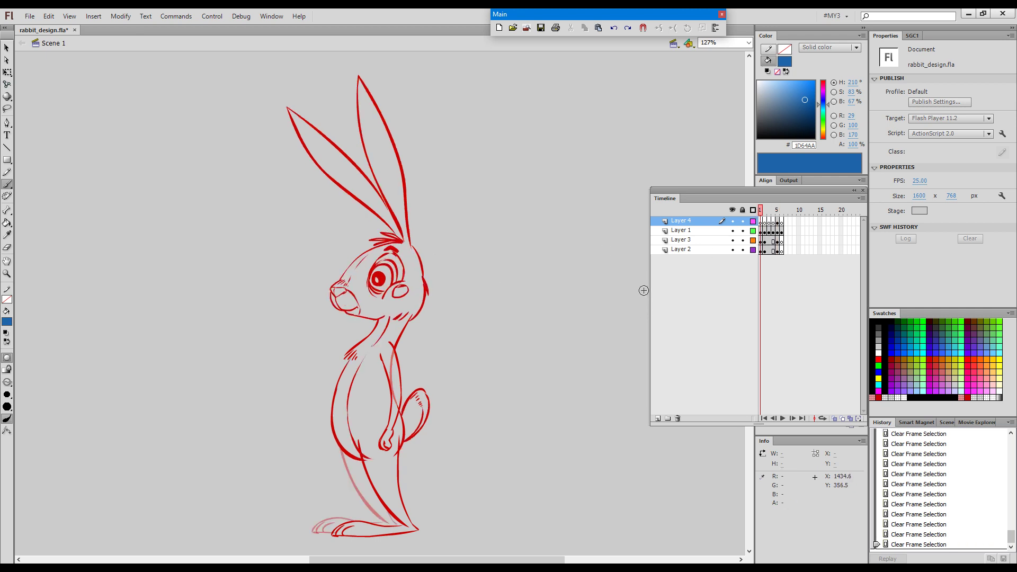
{"action": "left_click", "coordinate": [777, 211]}
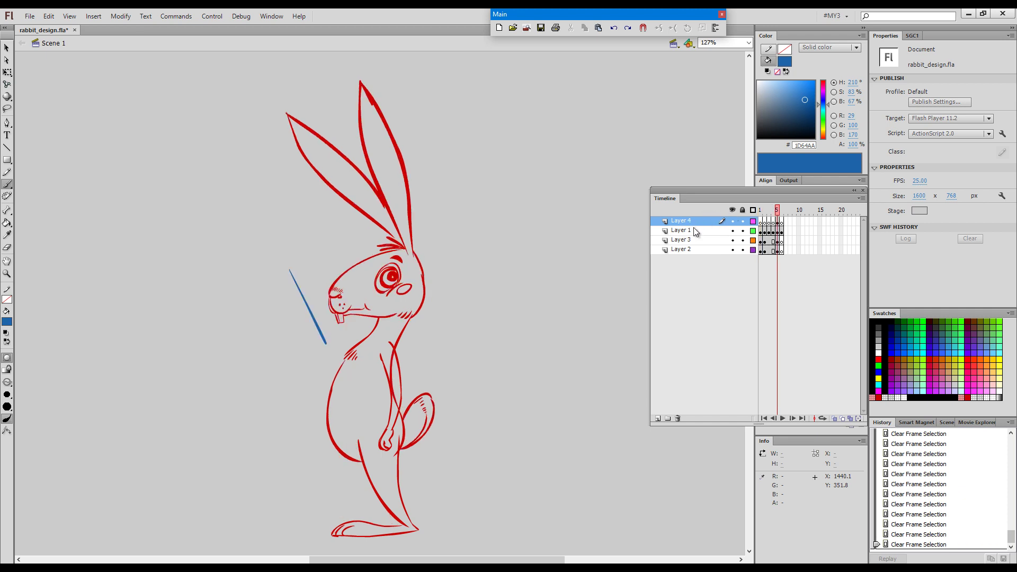
{"action": "left_click", "coordinate": [761, 211]}
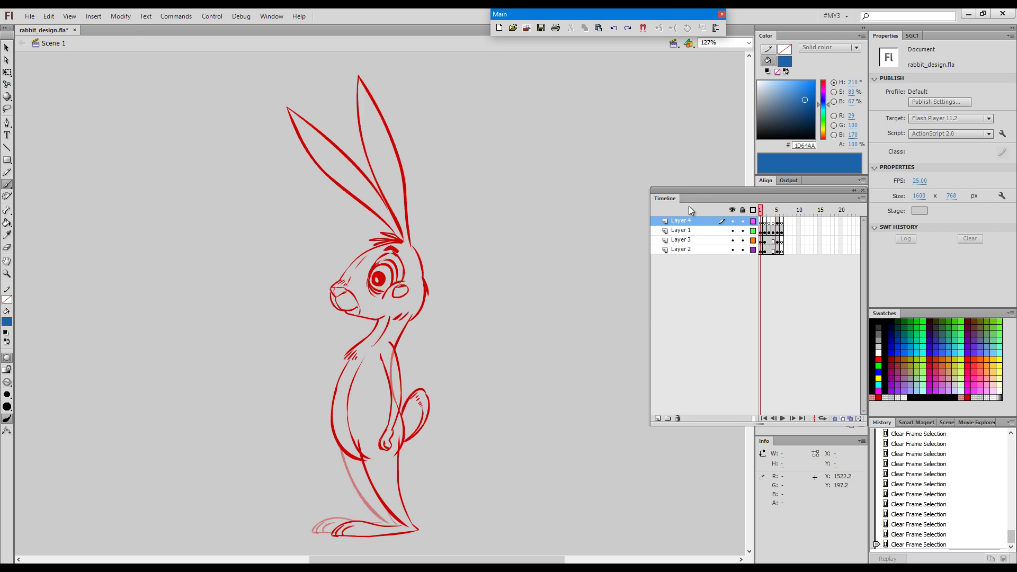